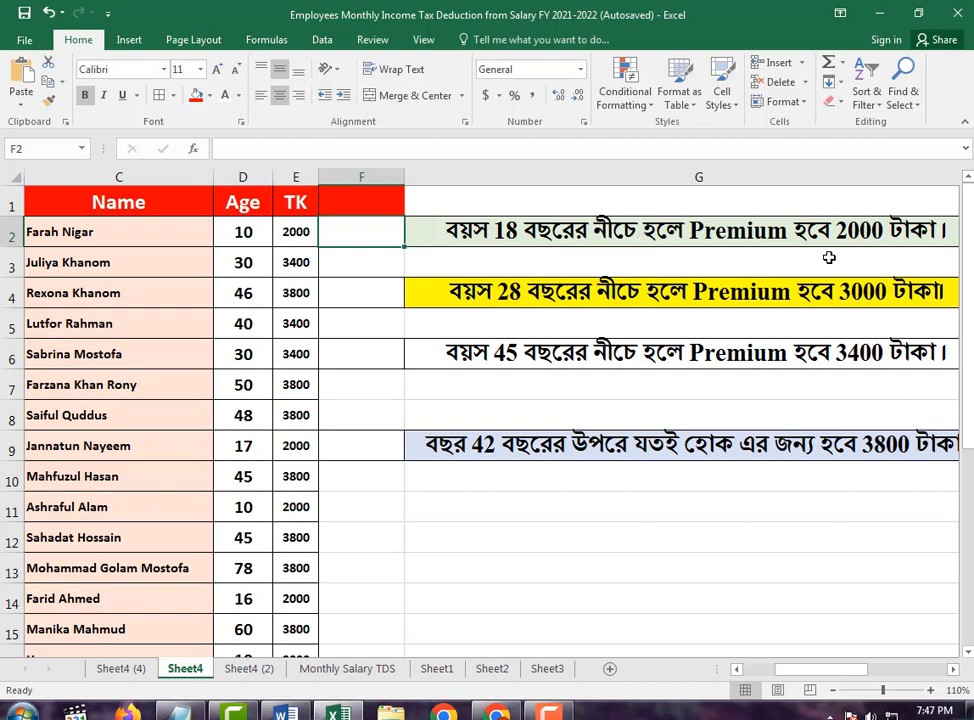
Step: Start an IF formula in F2 that returns 2000 when the age in D2 is under 18
left_click(357, 237)
type("=")
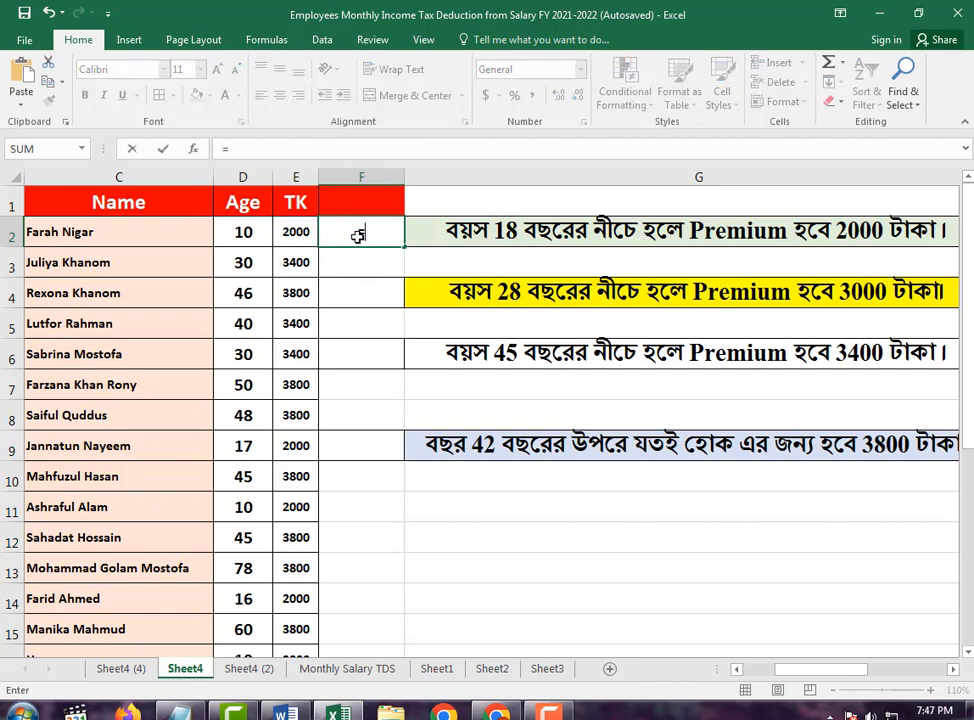
type("if")
key("Tab")
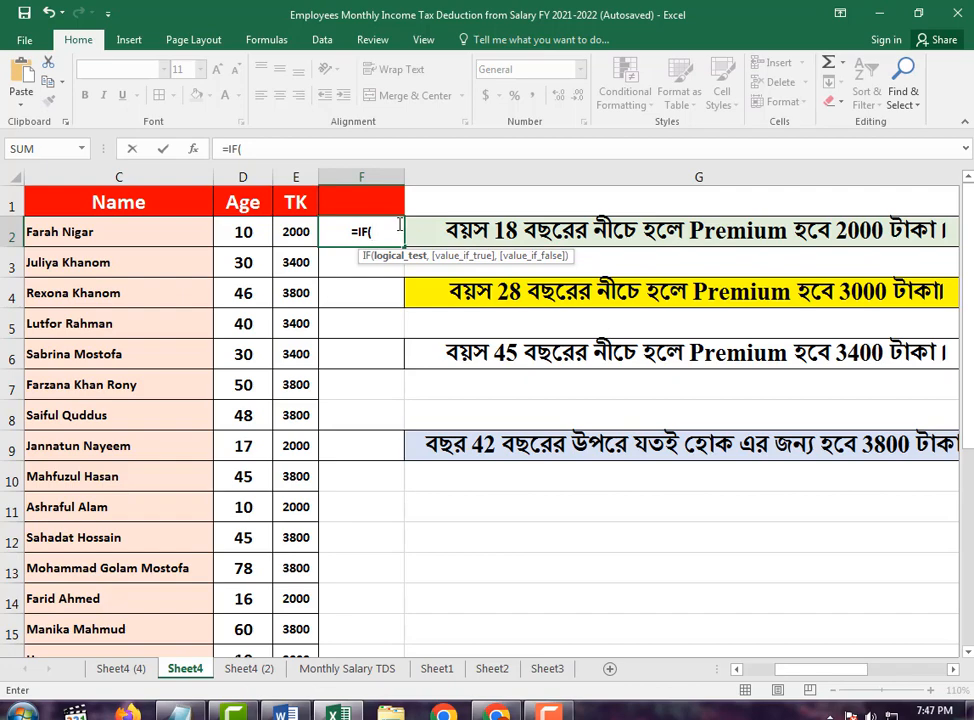
left_click(243, 231)
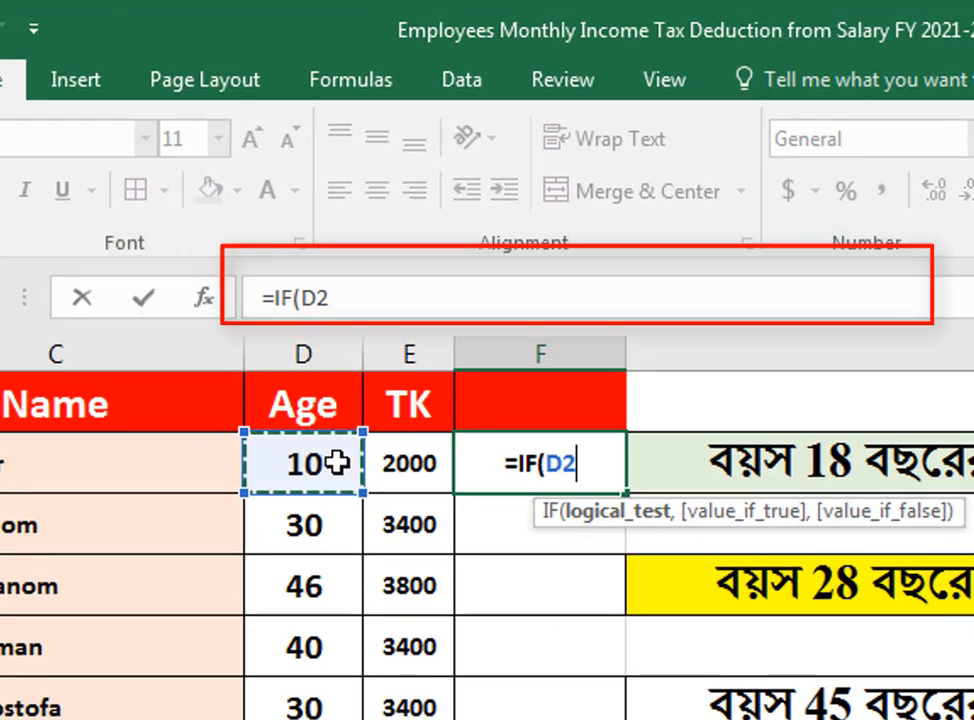
type("<")
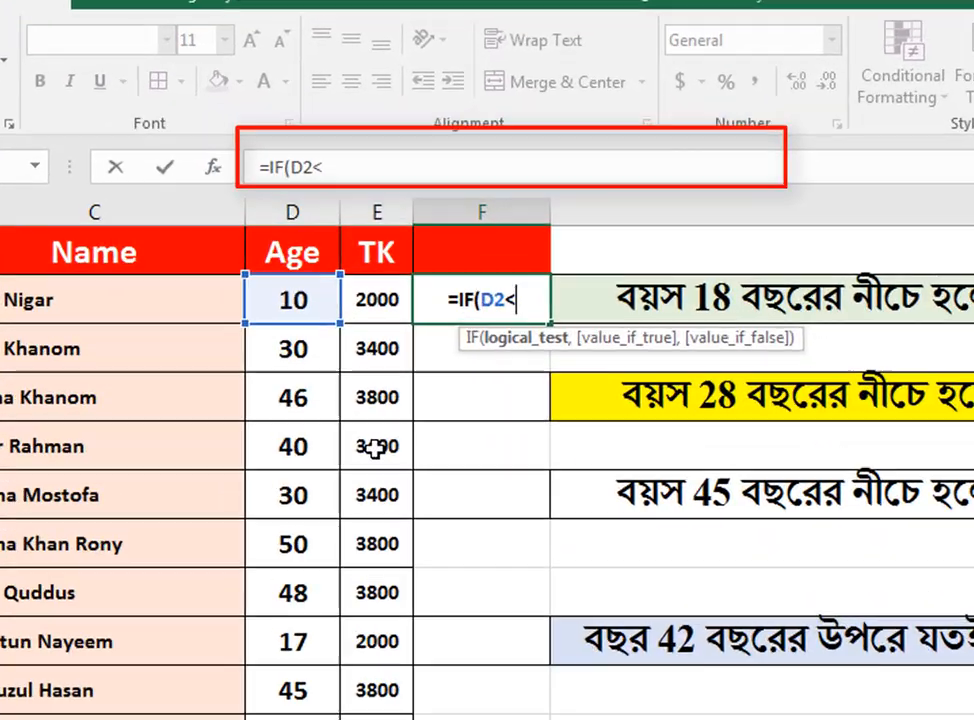
type("18")
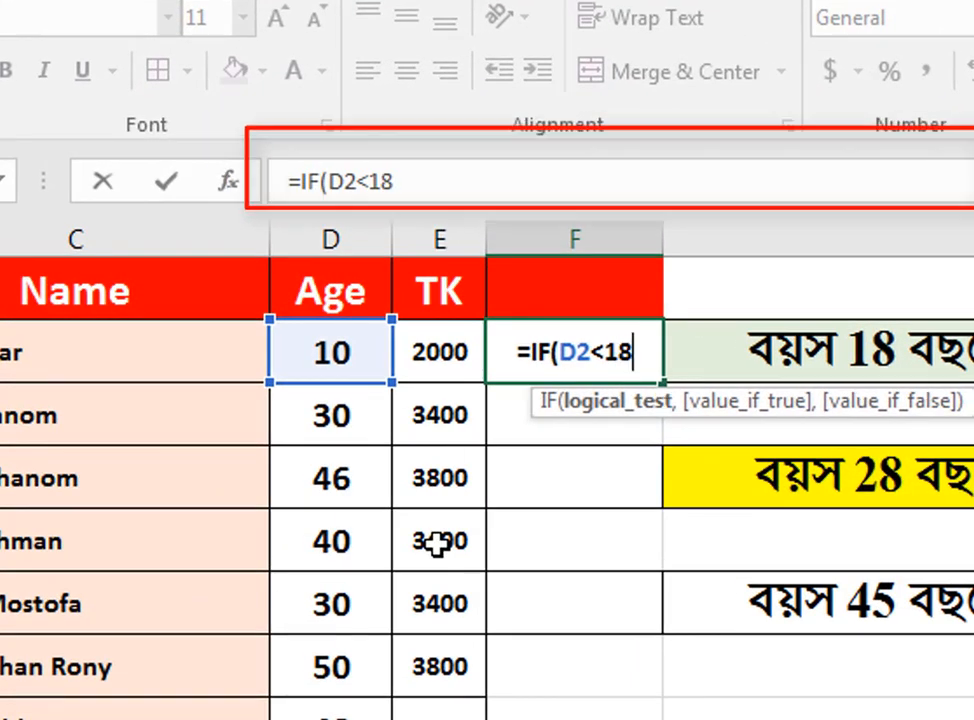
type(",")
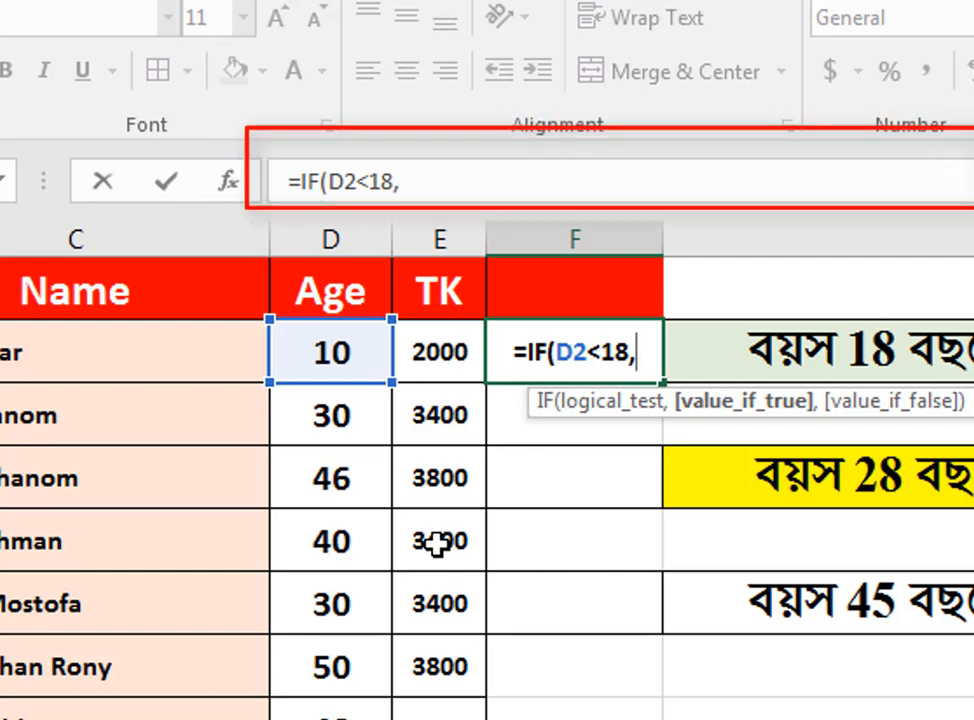
type("200")
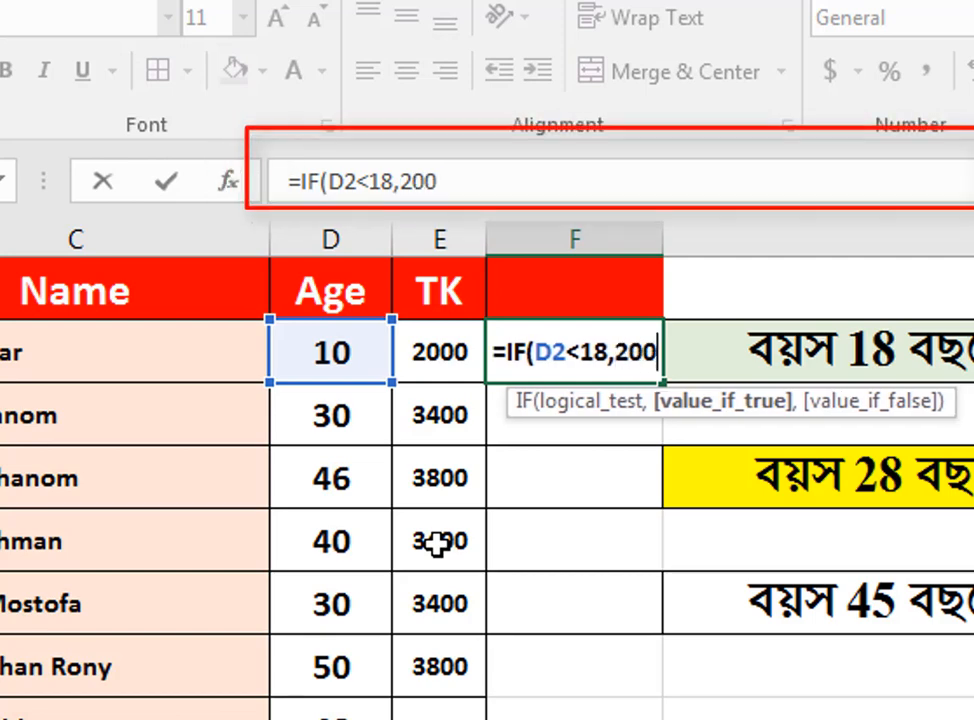
type("0")
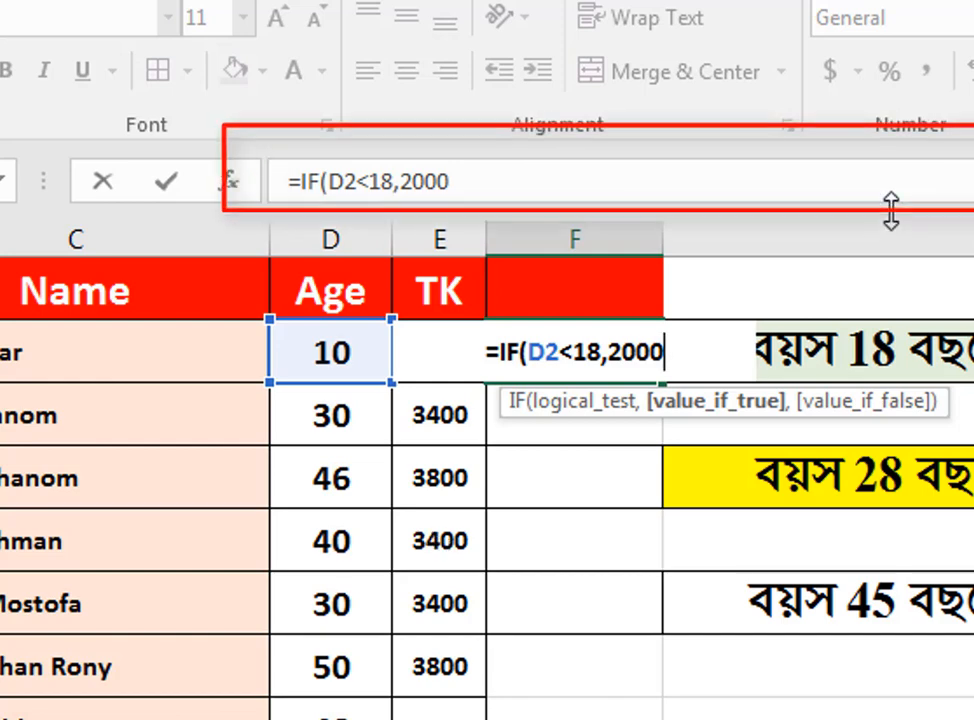
type(",")
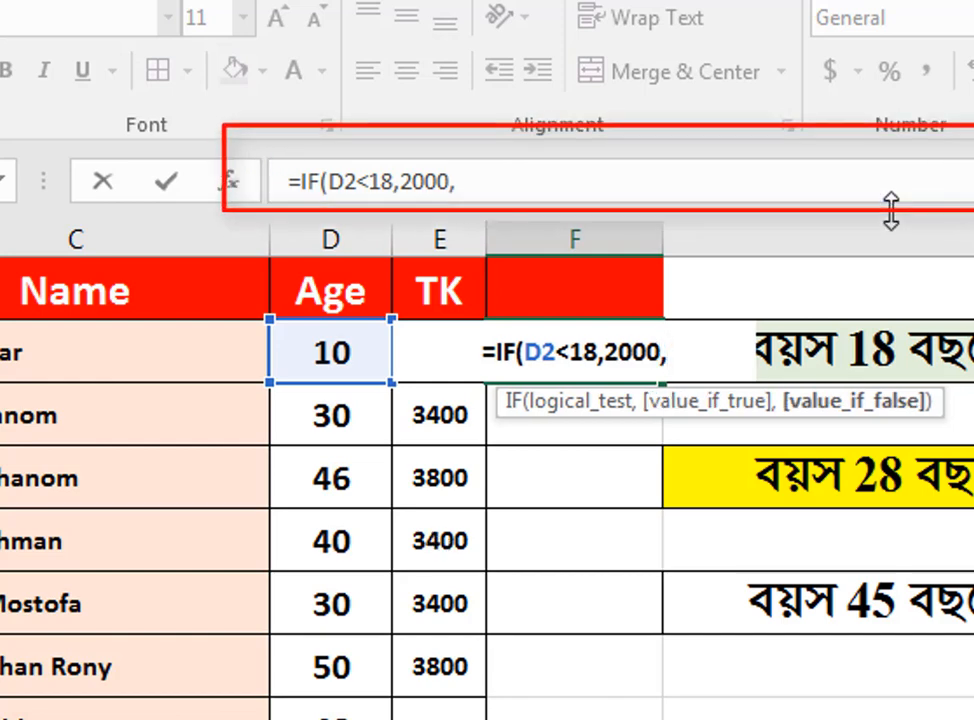
Step: Nest a second IF in the F2 formula that returns 3000 when D2 is under 24
type("if")
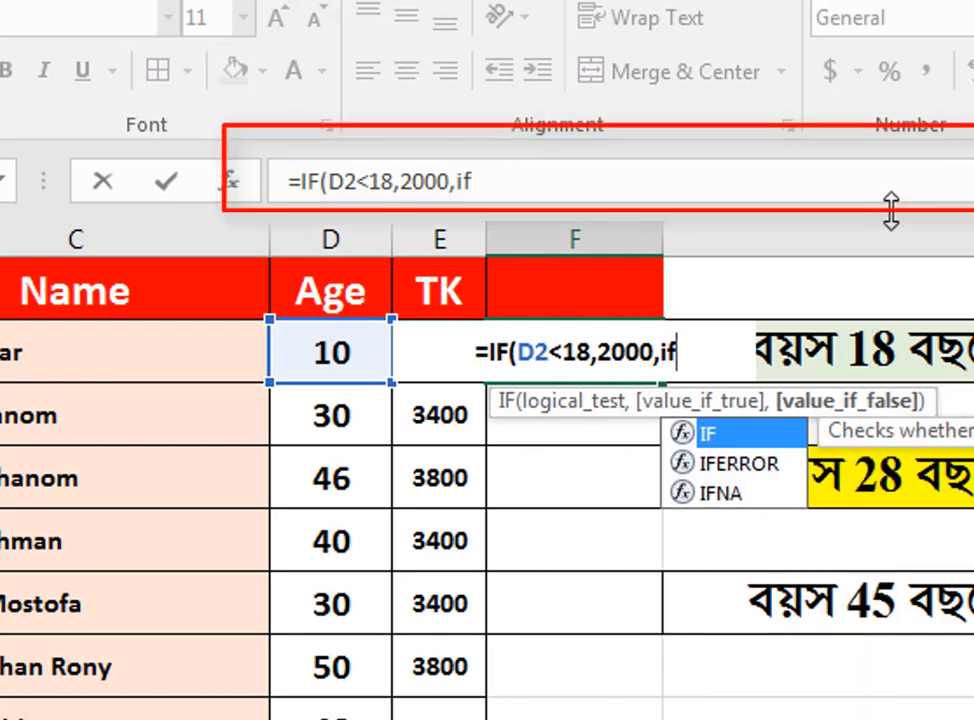
key("Tab")
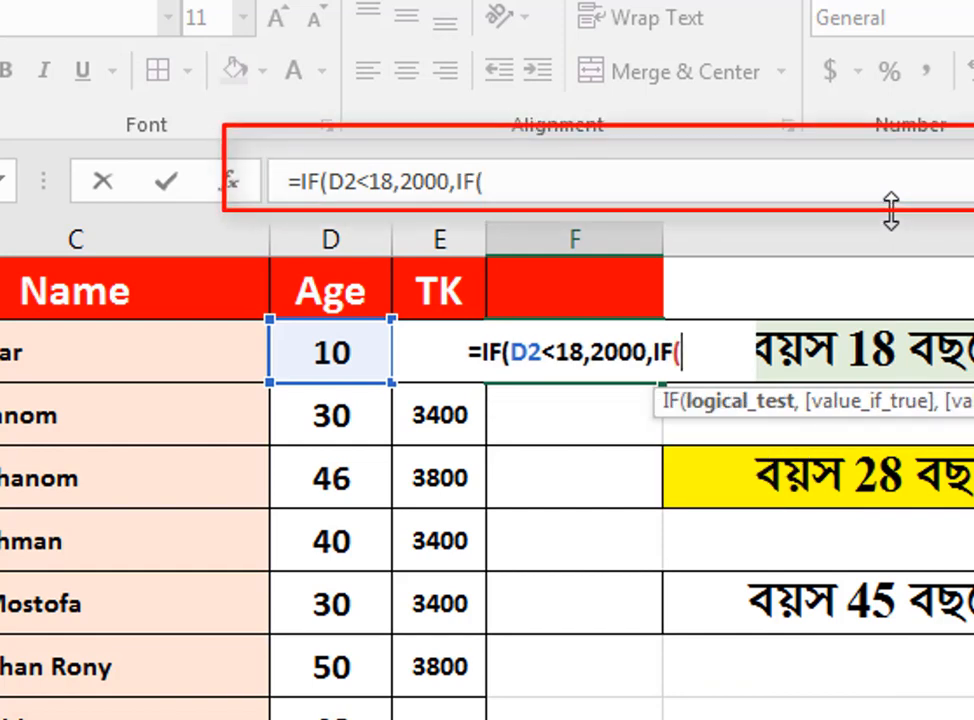
left_click(348, 354)
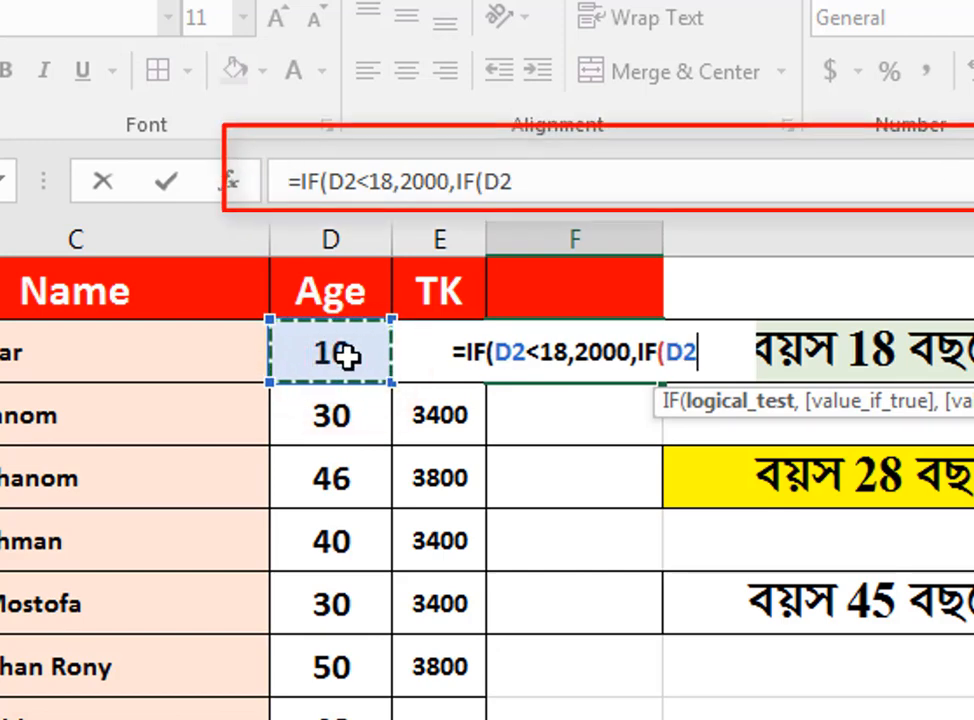
type("<")
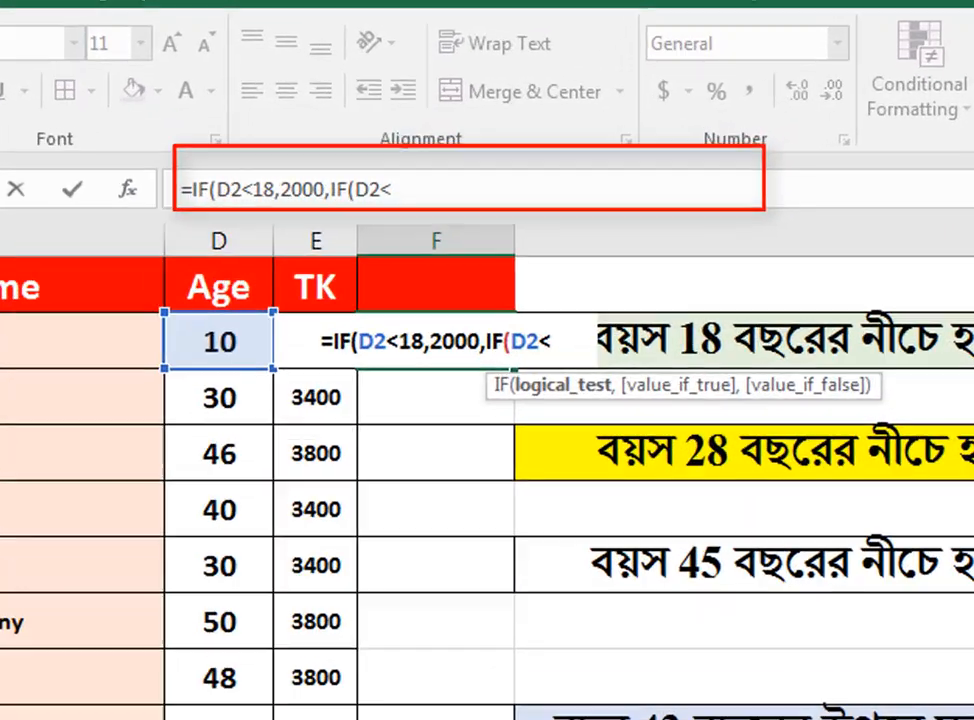
type("24")
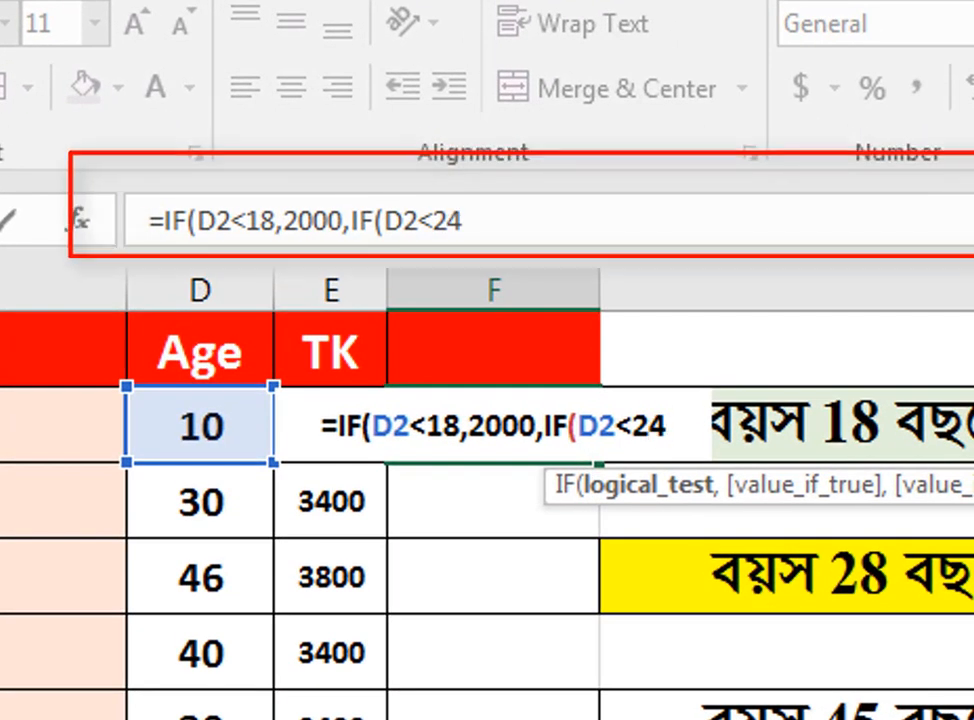
type(",3")
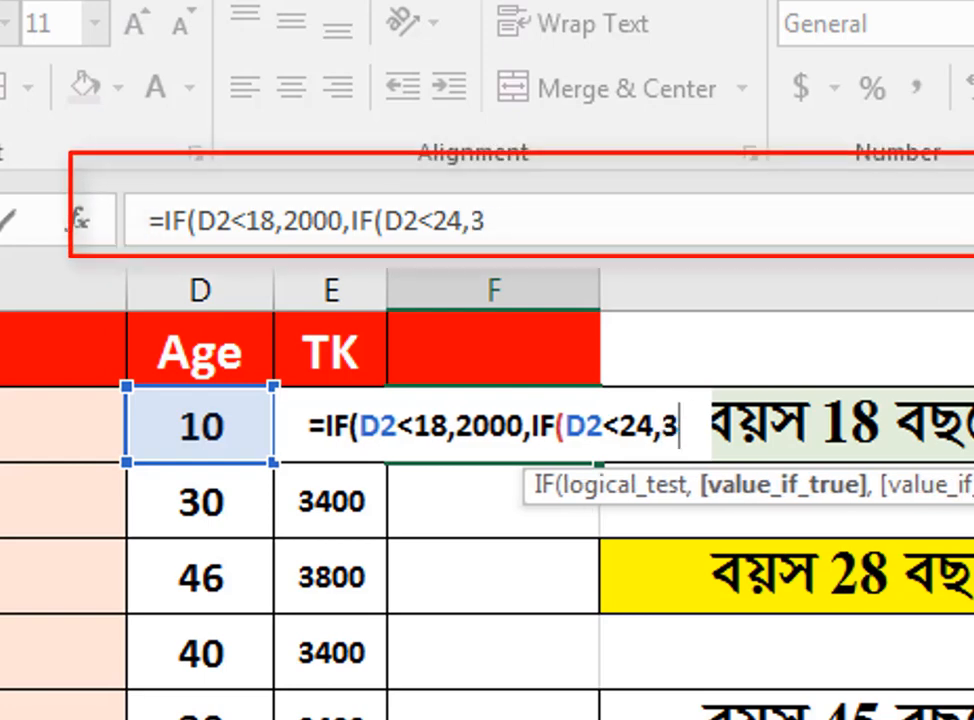
type("000")
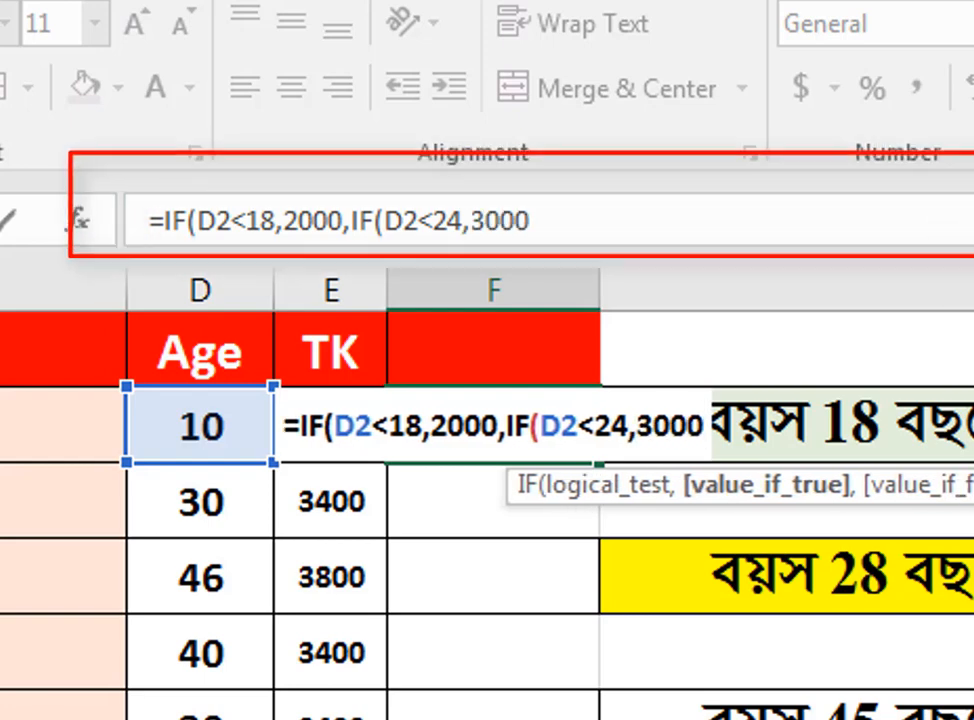
type(",")
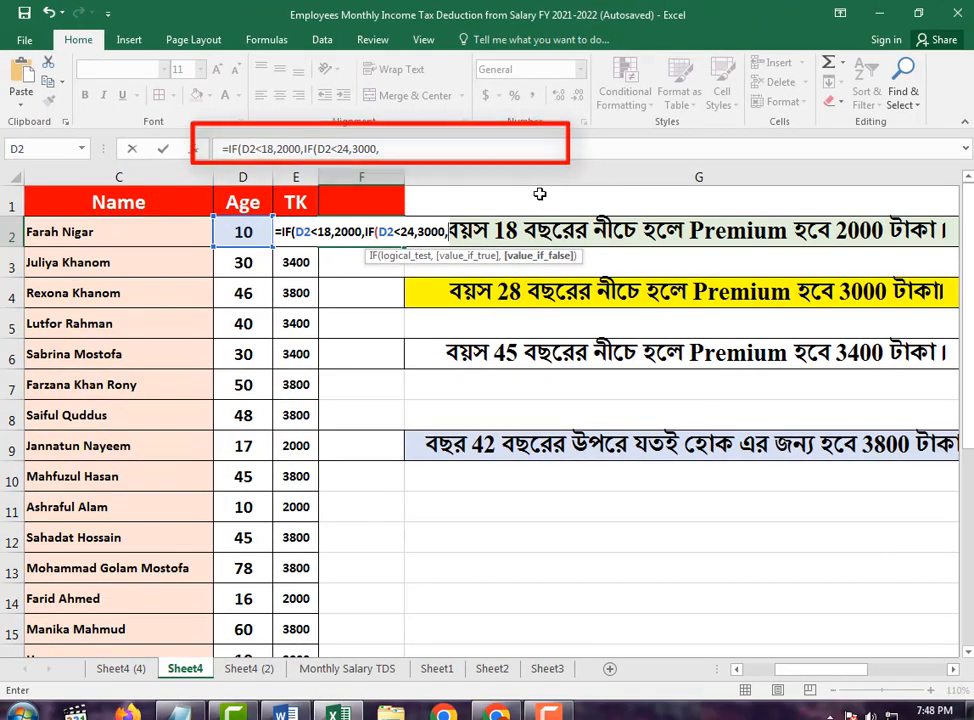
Step: Nest a third IF in the F2 formula that returns 3400 when D2 is under 45
type("if")
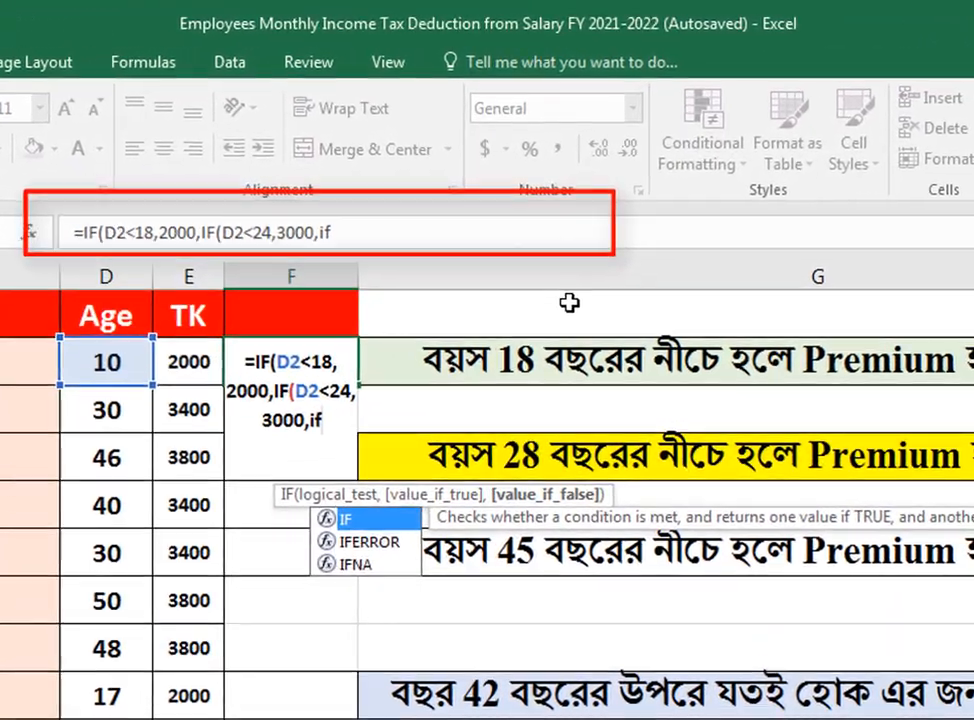
key("Tab")
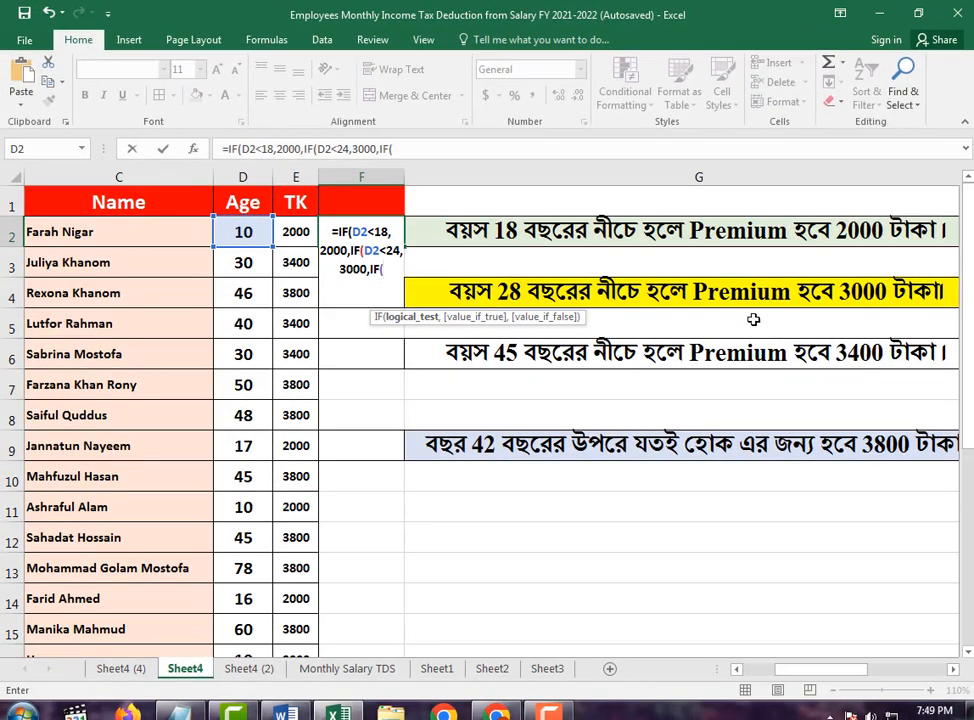
left_click(250, 231)
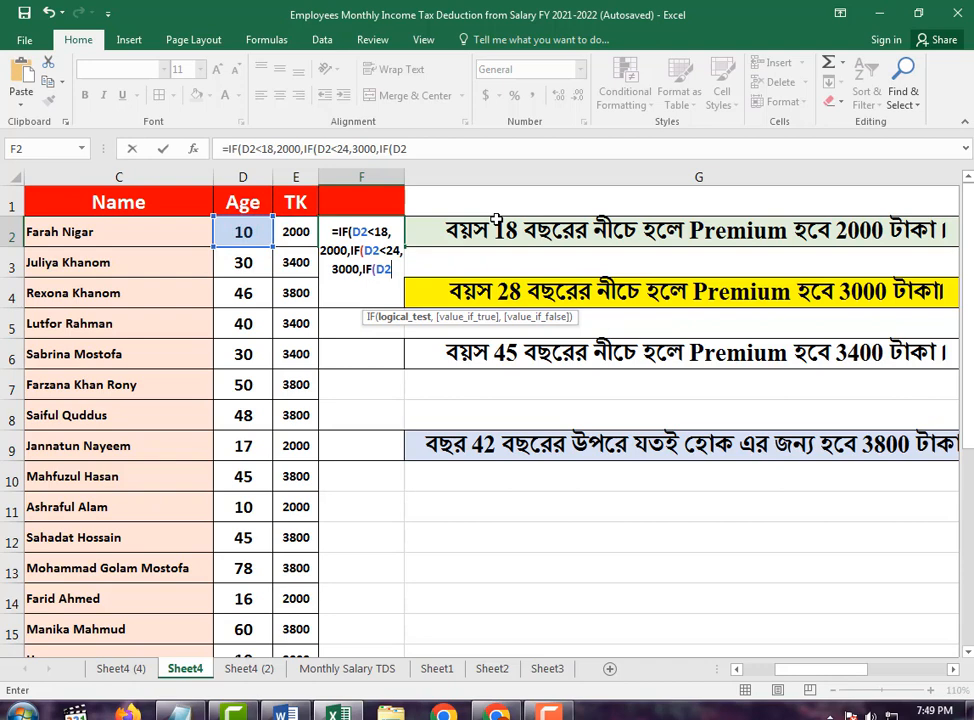
type("<")
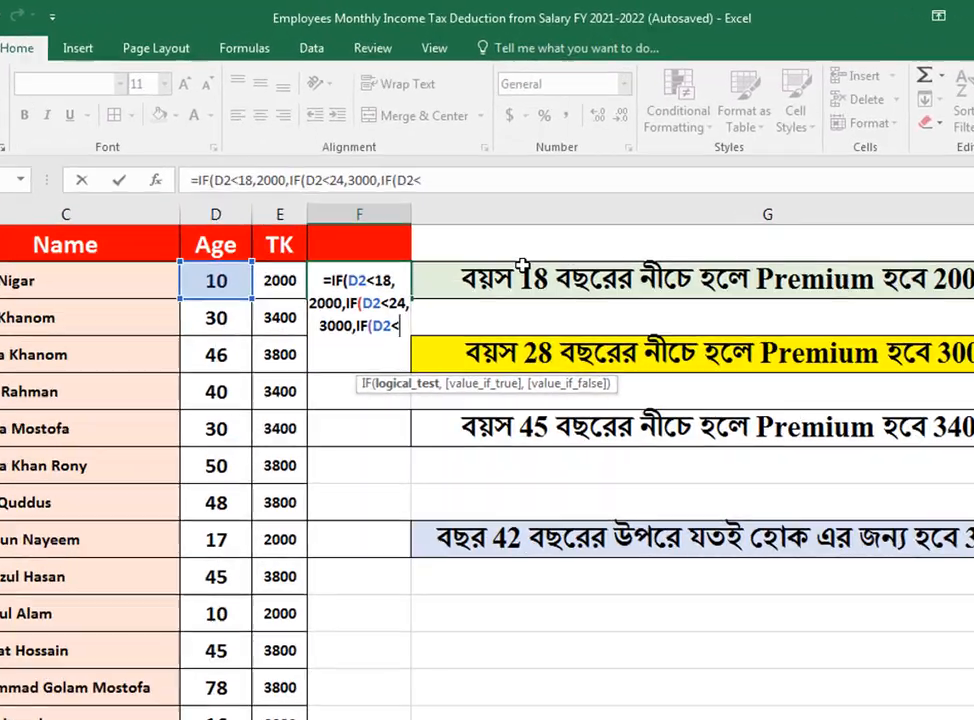
type("45")
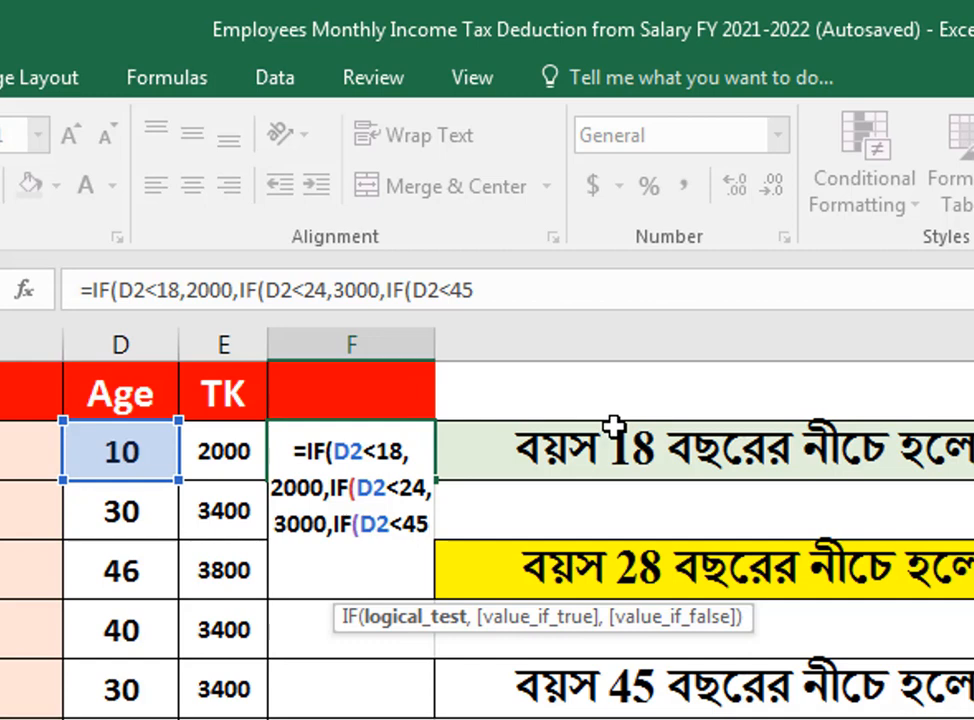
type(",3400")
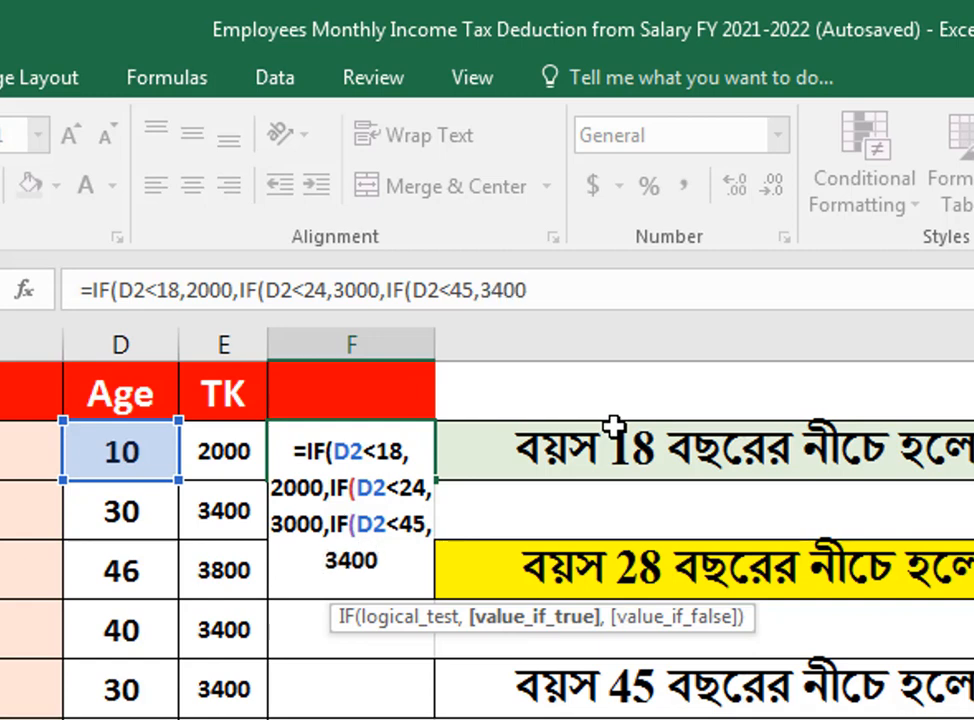
type(",")
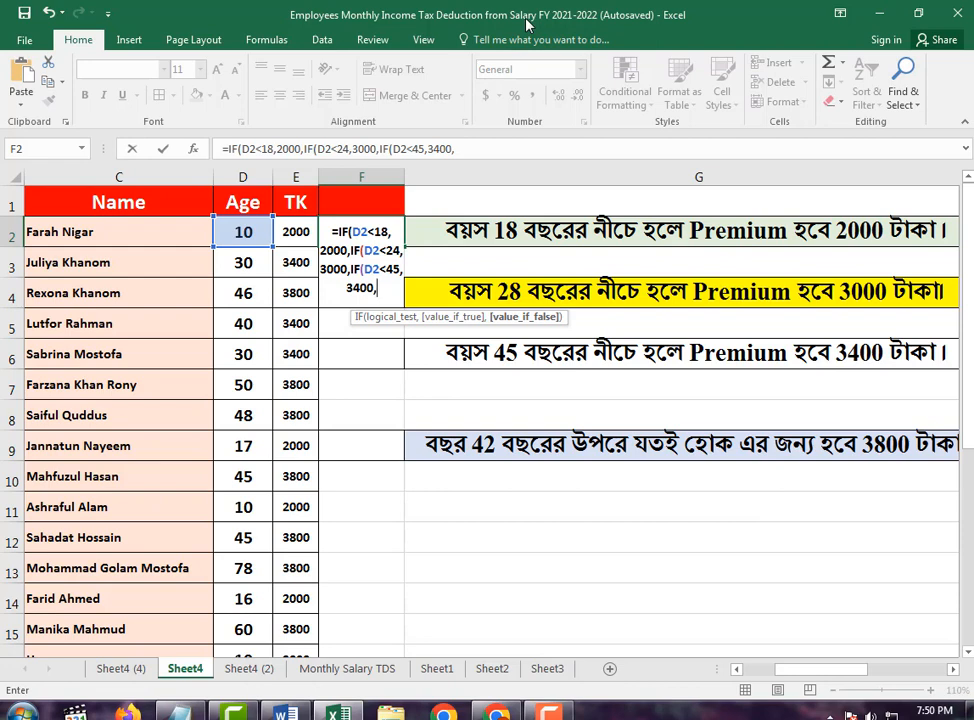
Step: Finish the F2 formula with 3800 as the final false value, close all three IFs and enter it
type("3800")
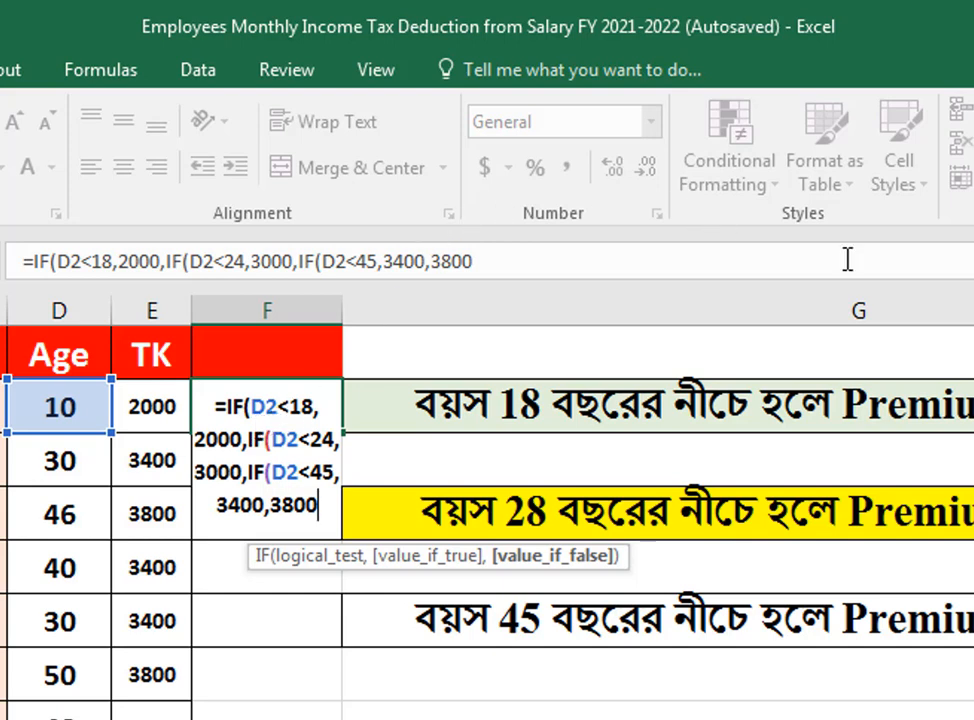
type(")))")
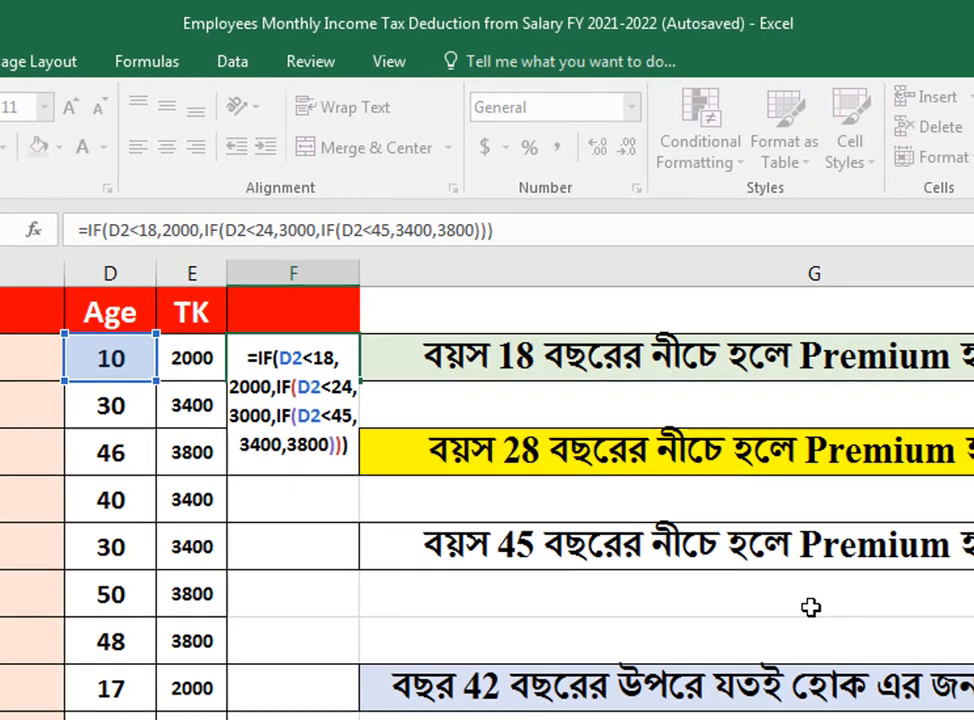
key("Return")
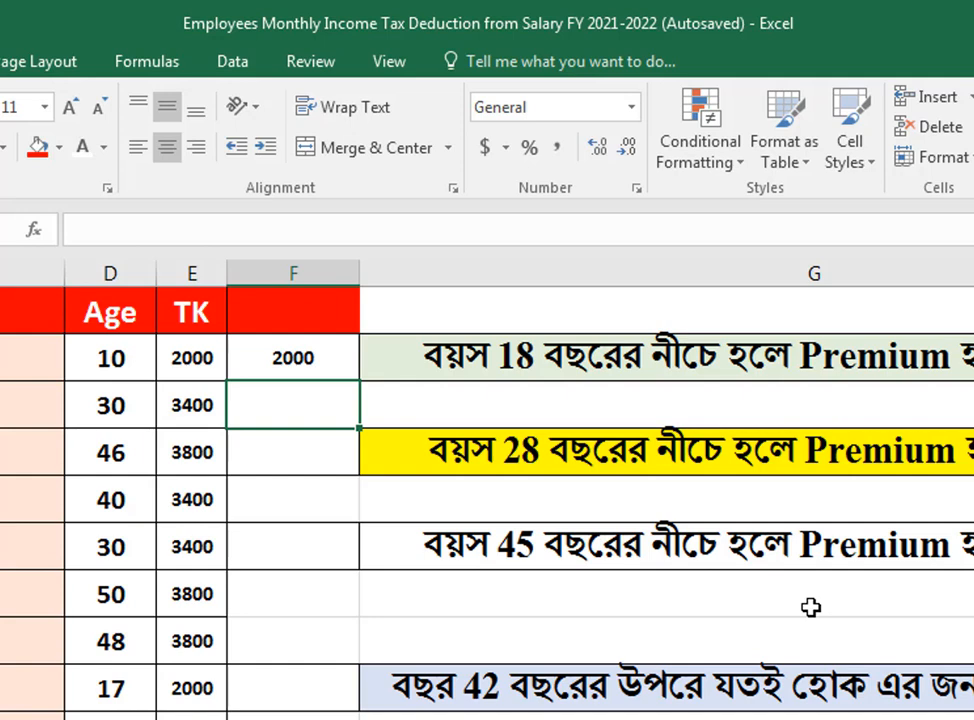
Step: Fill the F2 premium formula down column F for all the listed people
left_click(320, 350)
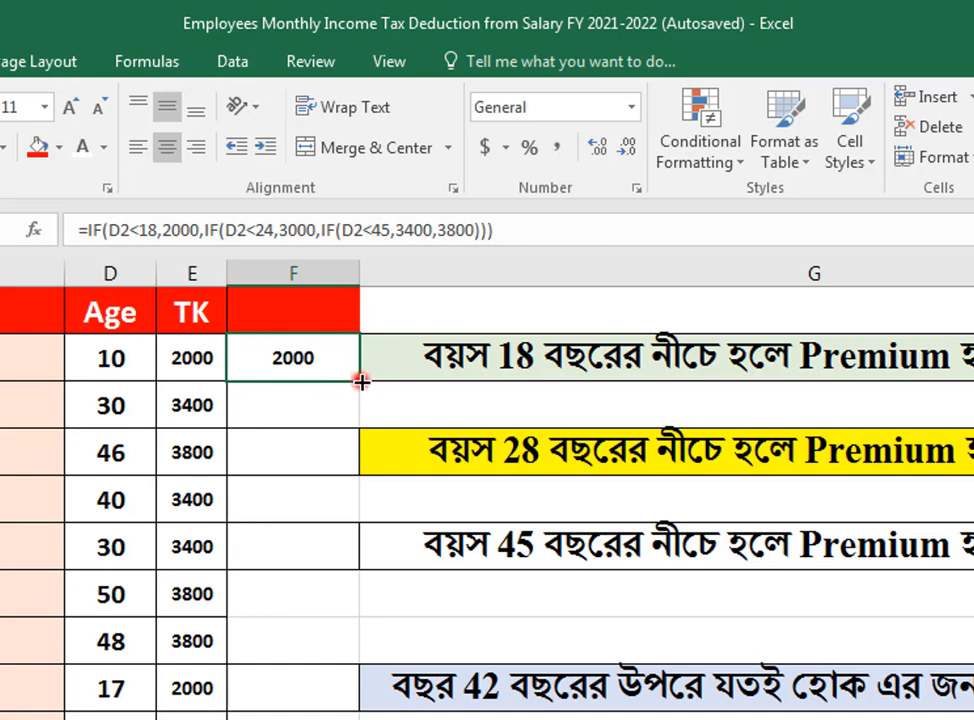
left_click_drag(361, 381, 365, 432)
key("ctrl+z")
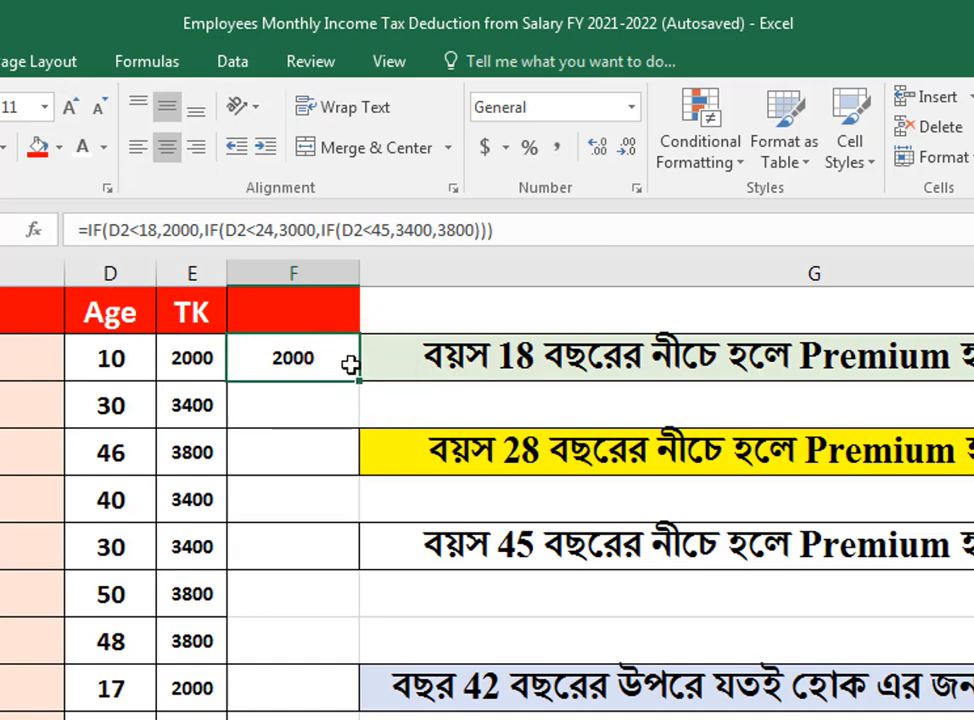
double_click(360, 380)
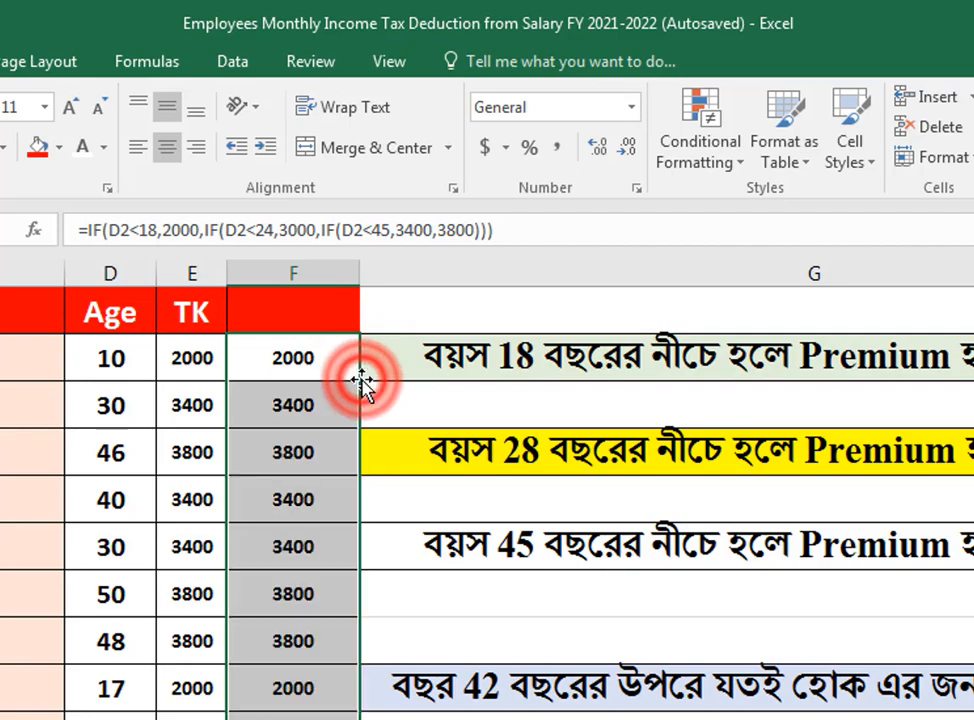
scroll(424, 683, "down", 1)
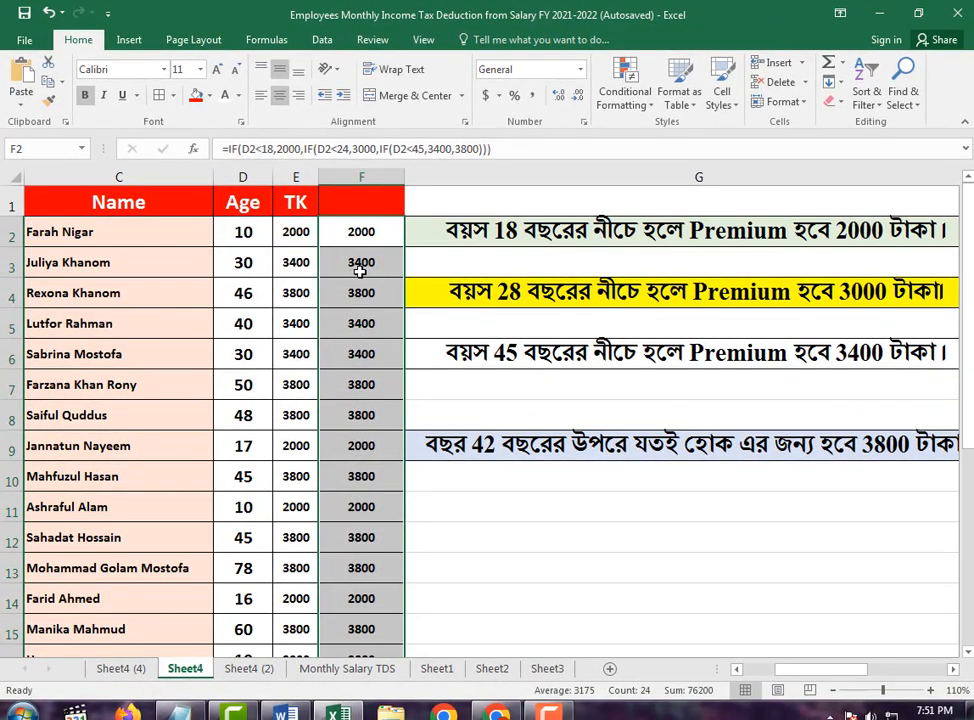
left_click(266, 270)
double_click(272, 277)
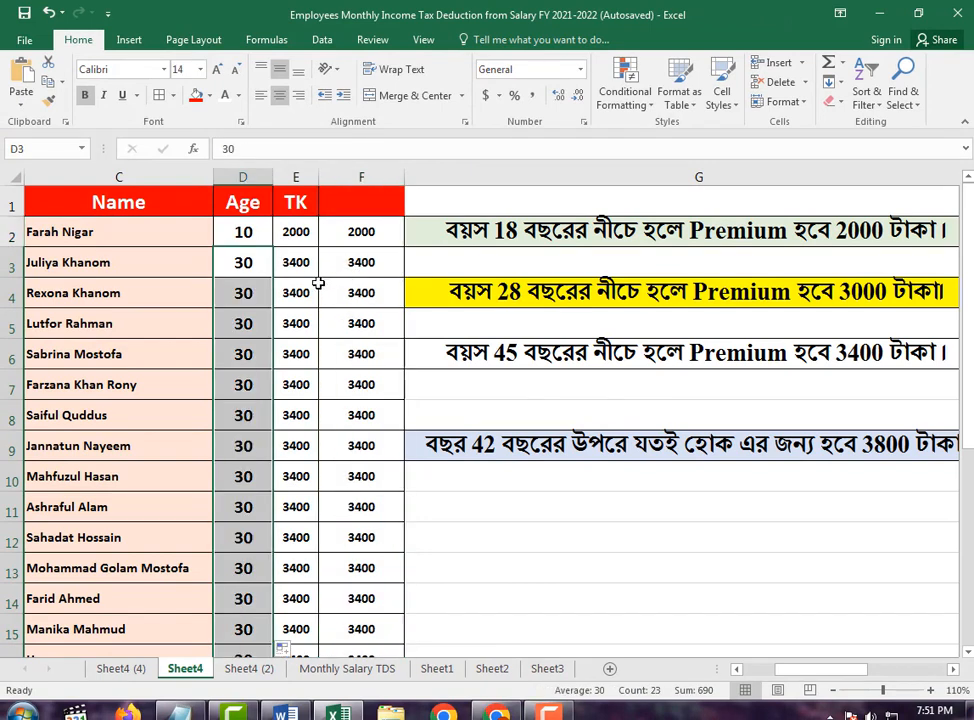
key("ctrl+z")
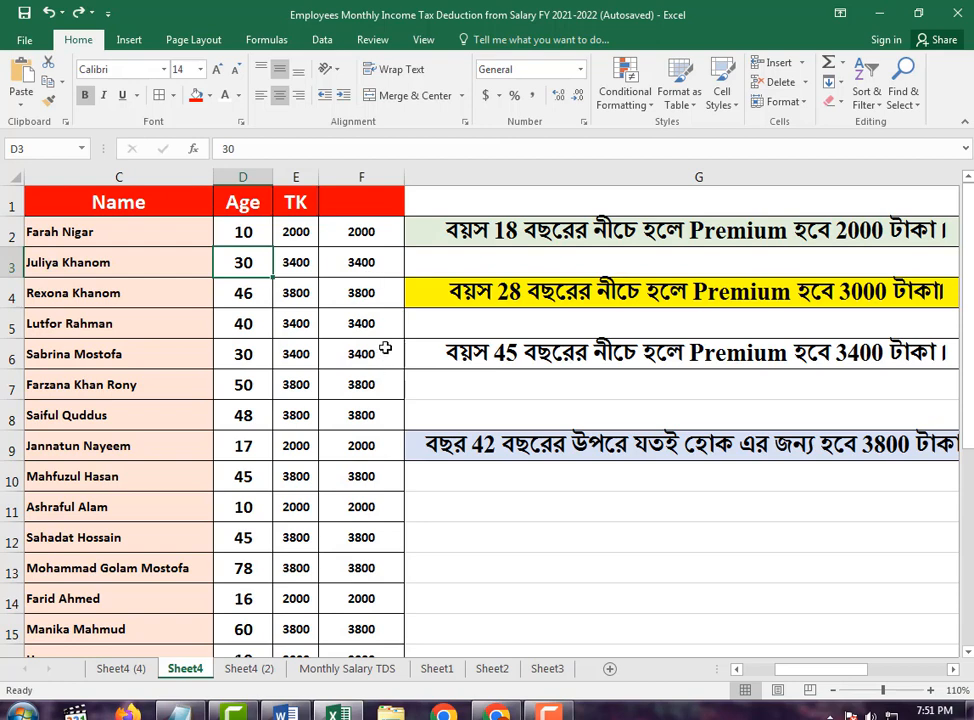
Step: Check the ages in D4 and D5 against the calculated premiums in column F
left_click(260, 285)
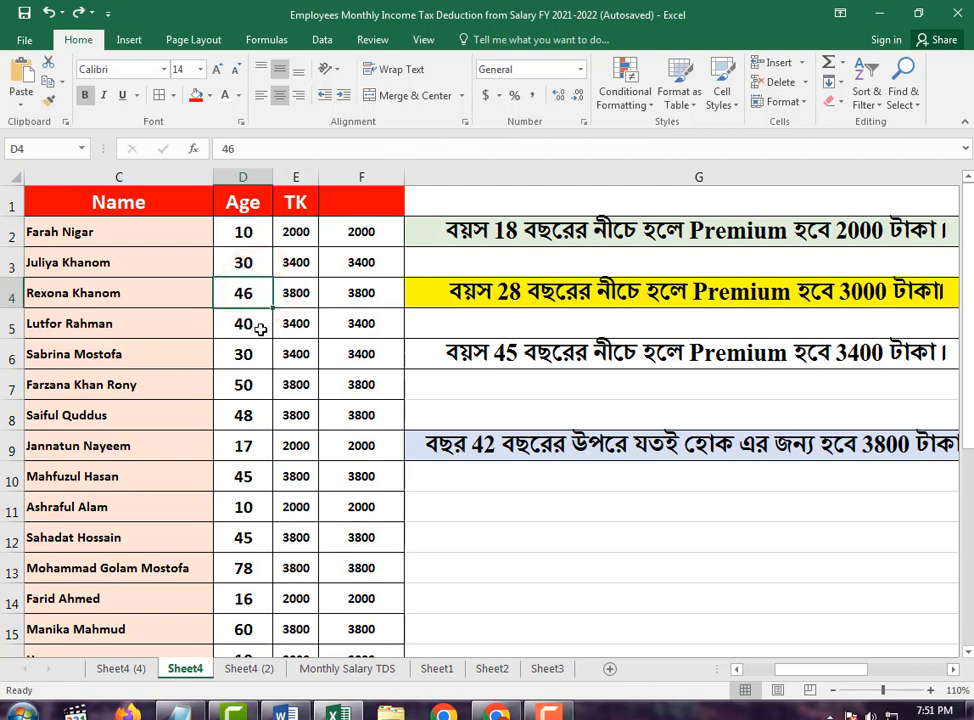
left_click(261, 325)
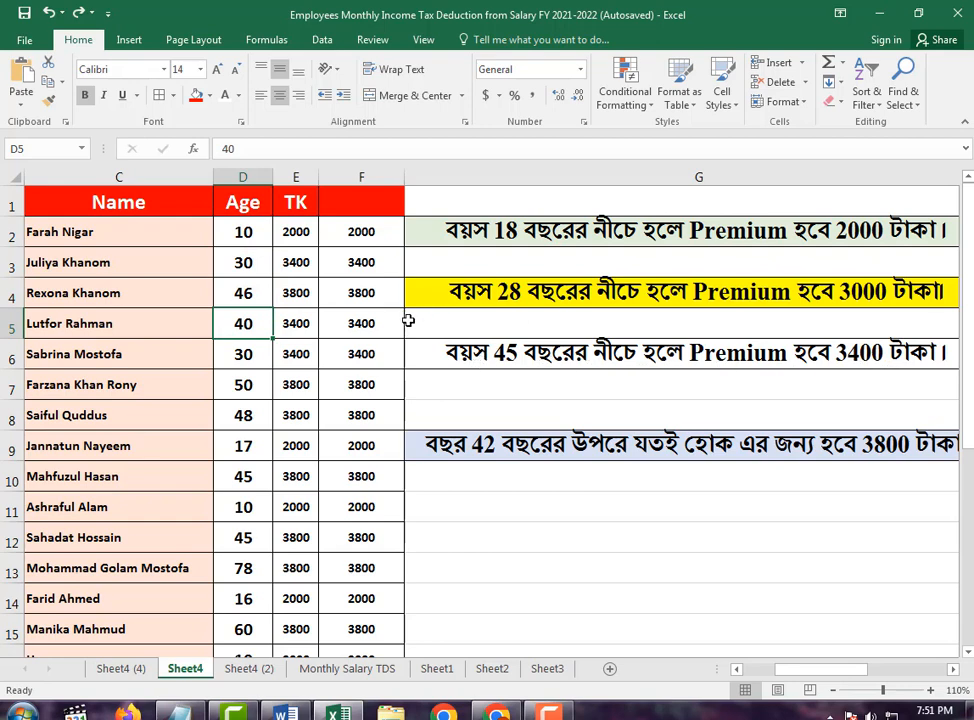
Step: Compare the premiums in columns E and F against the listed ages, including D6, and review the F2 formula
left_click(246, 356)
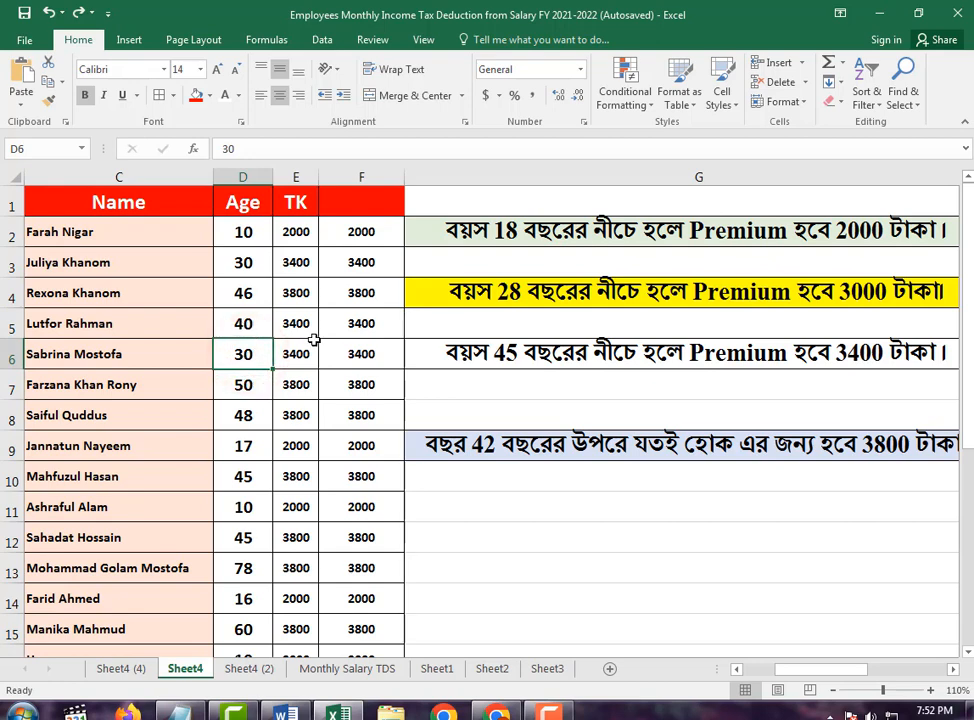
left_click_drag(302, 226, 304, 413)
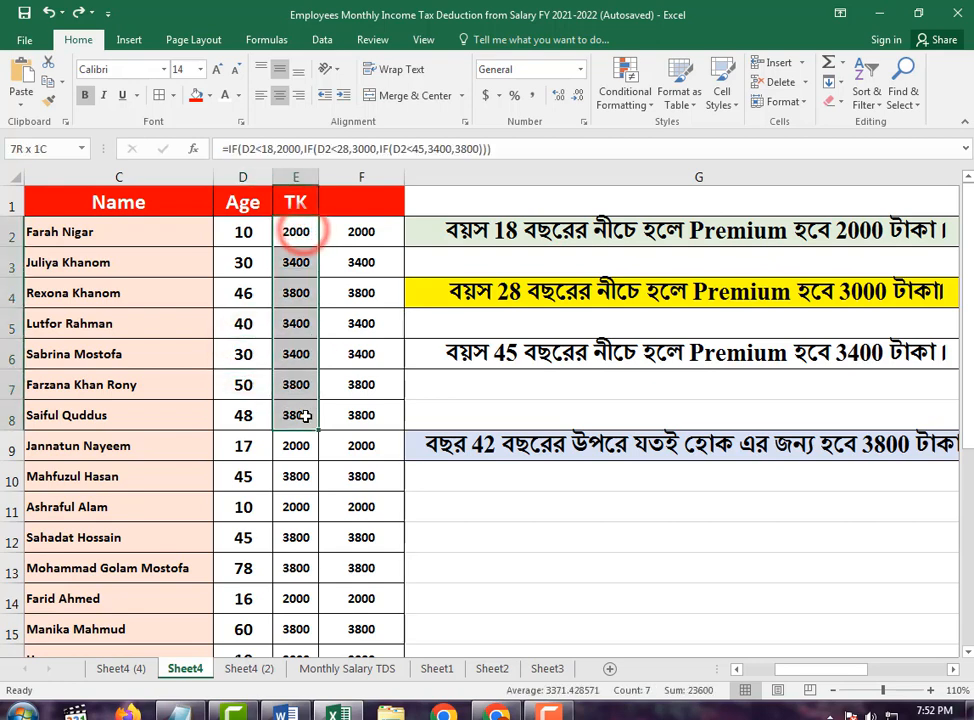
left_click_drag(362, 231, 357, 481)
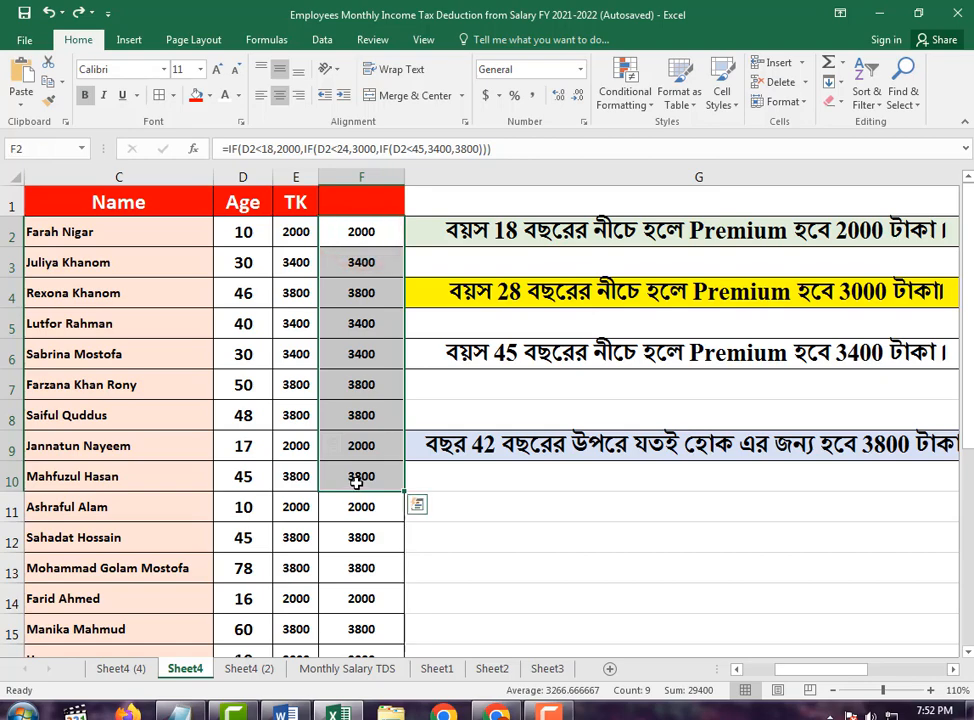
left_click(359, 235)
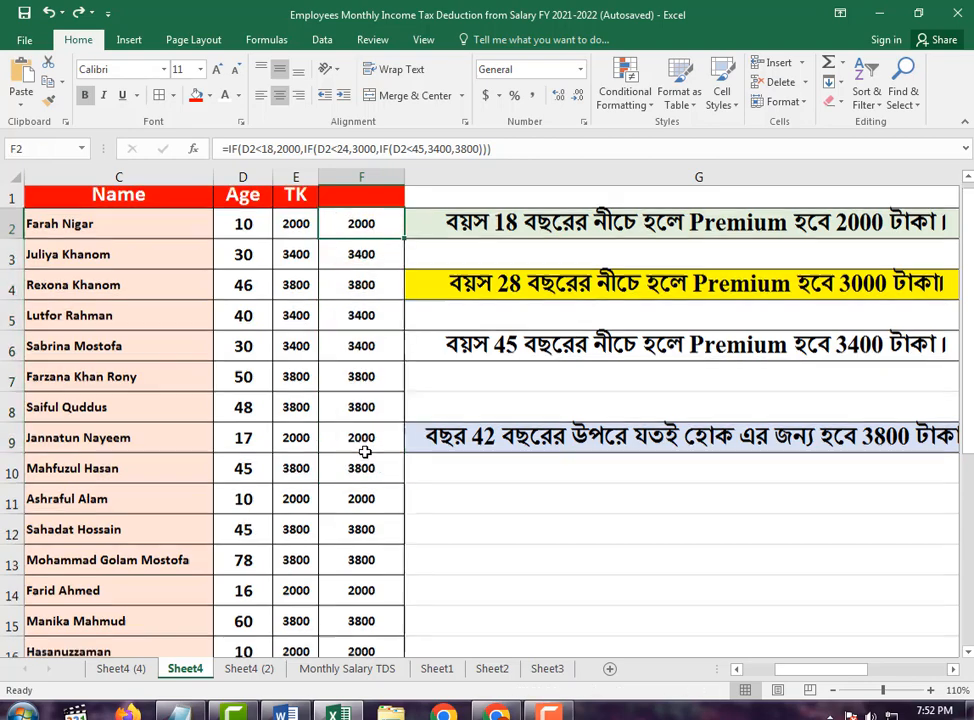
scroll(365, 448, "down", 5)
scroll(365, 448, "up", 5)
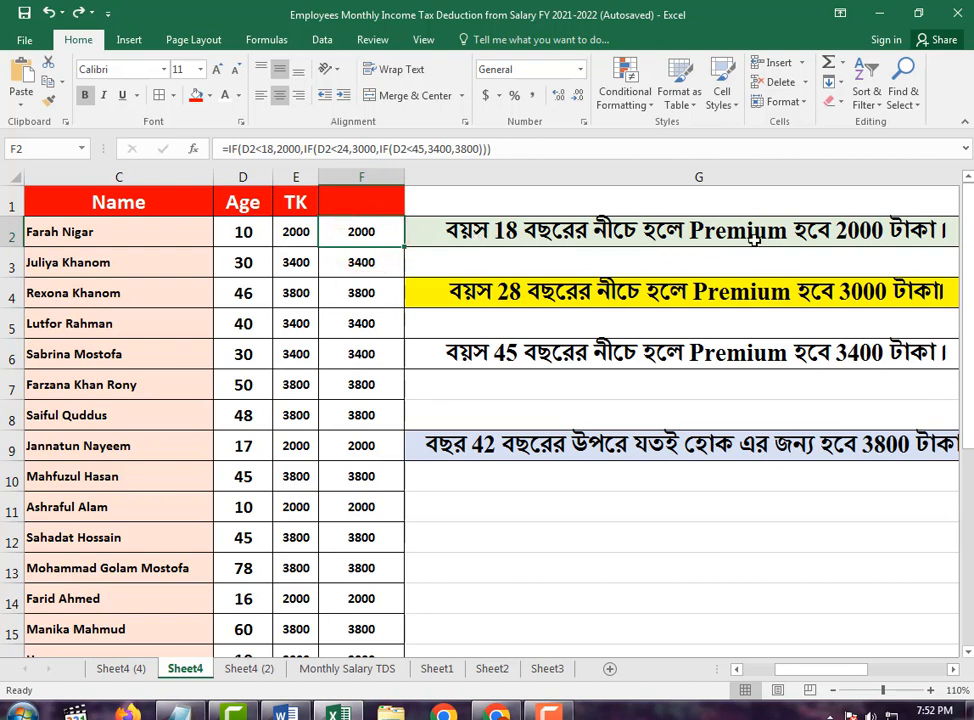
Step: Change the age in D3 to 17 to test the premium formulas
left_click(253, 266)
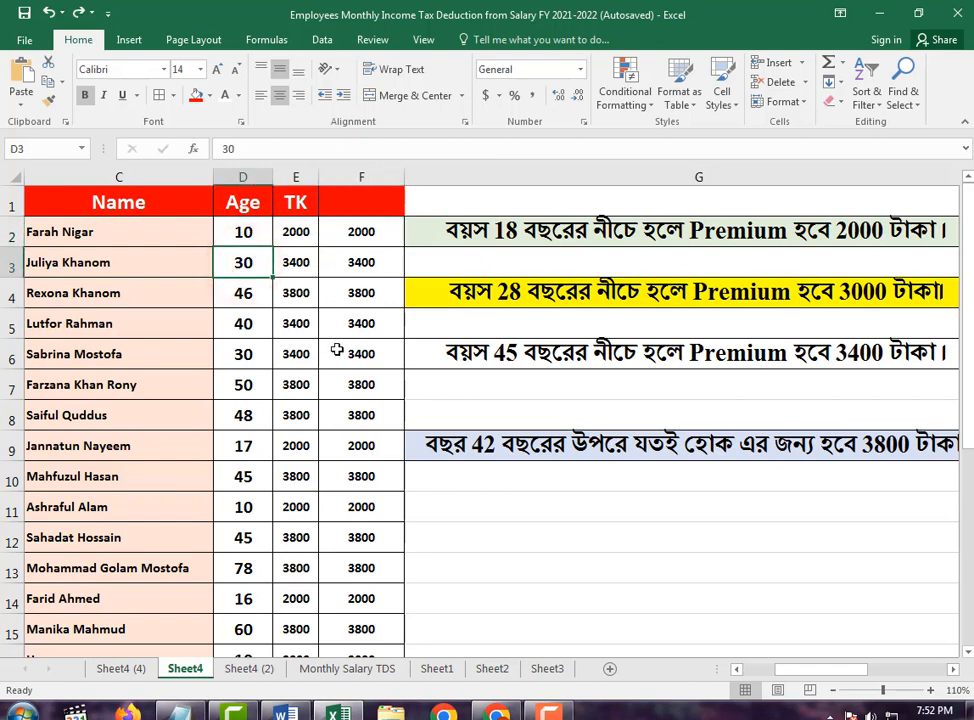
type("17")
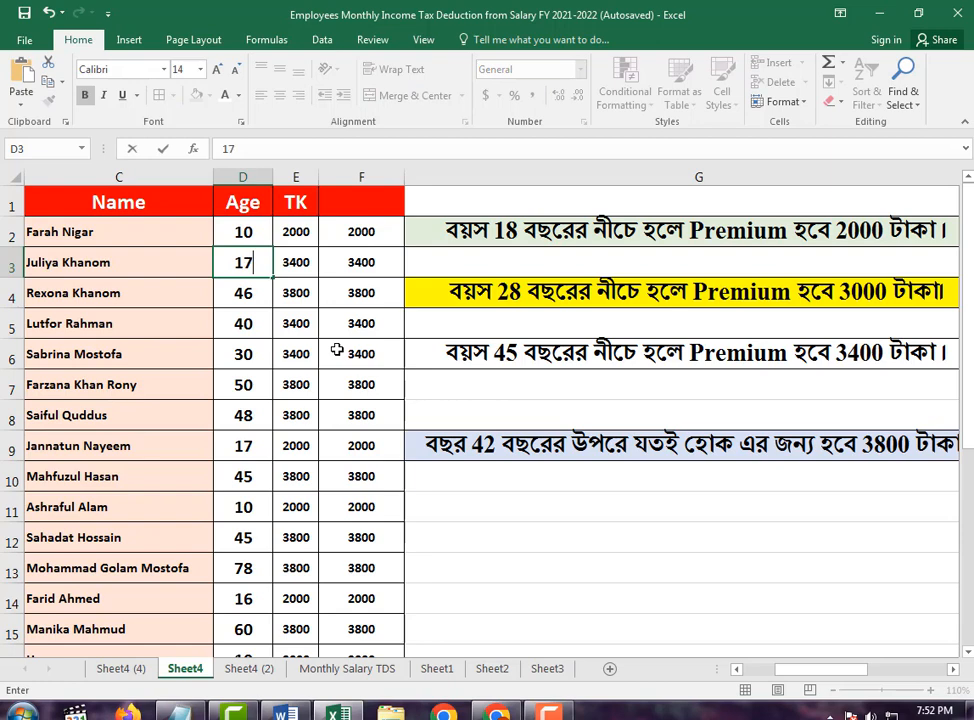
key("Return")
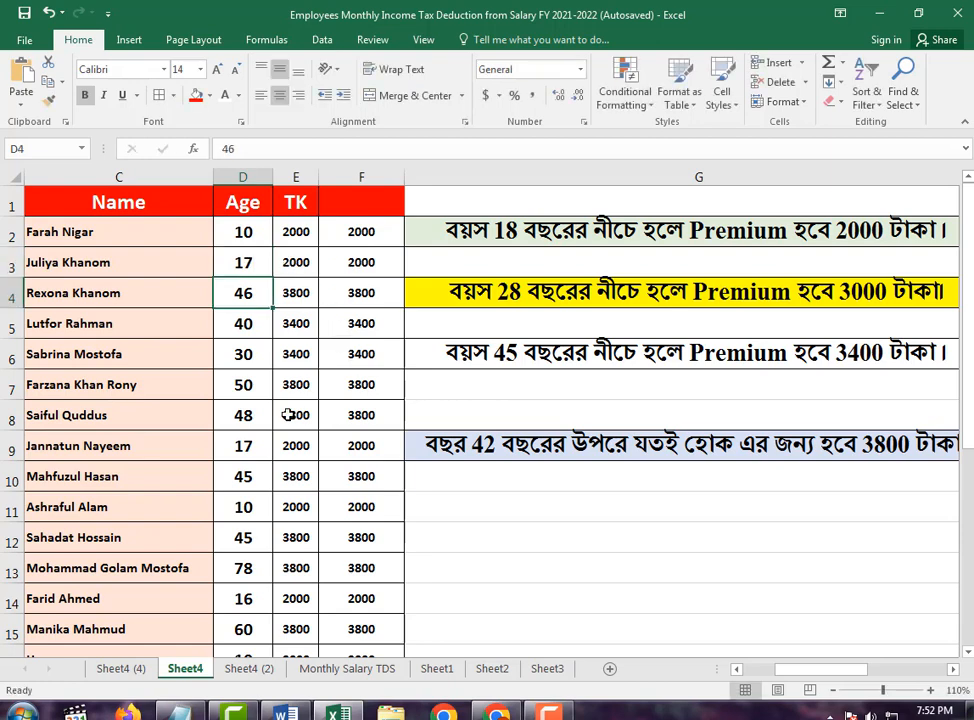
Step: Change the age in D10 to 50 to test the premium for the highest age group
left_click(246, 479)
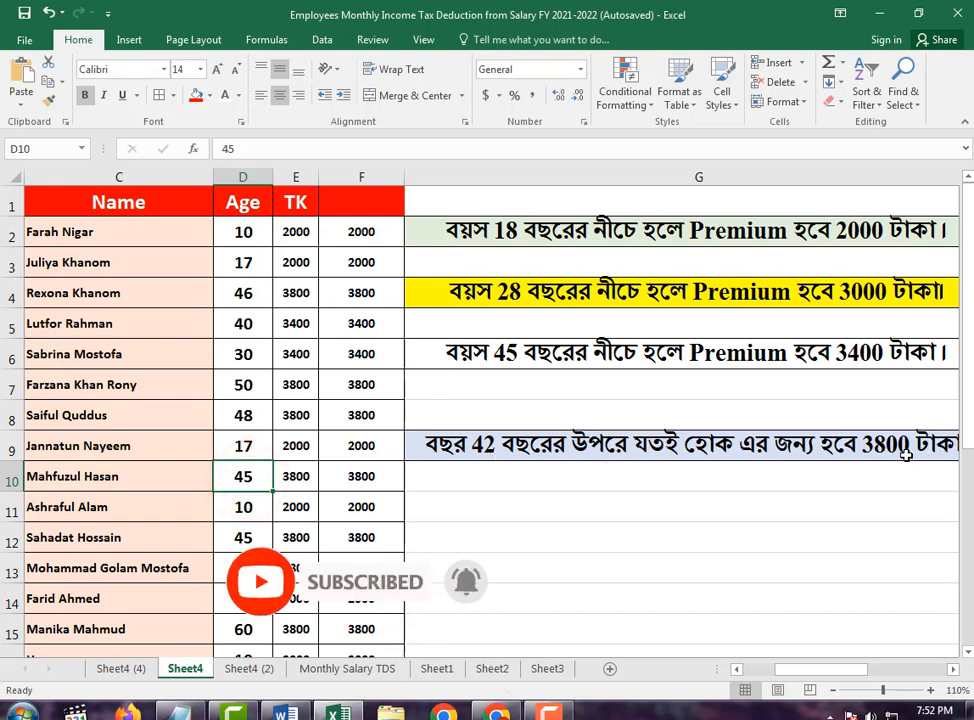
left_click(242, 478)
type("50")
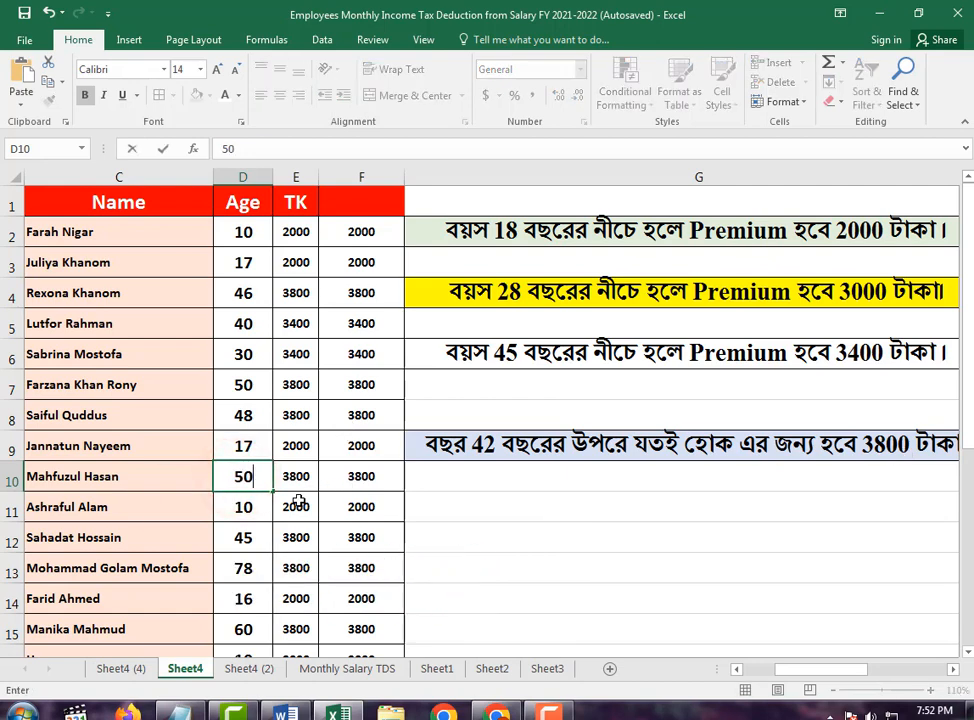
key("Return")
Step: Set the age in D10 to 28 and check the premium formula in F10
key("Up")
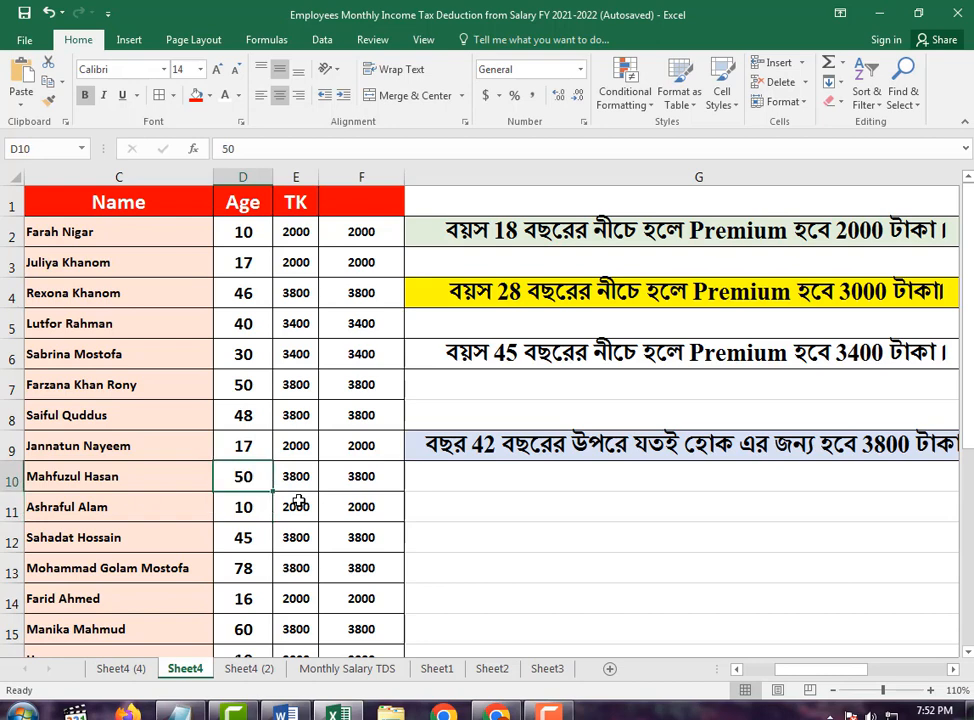
type("28")
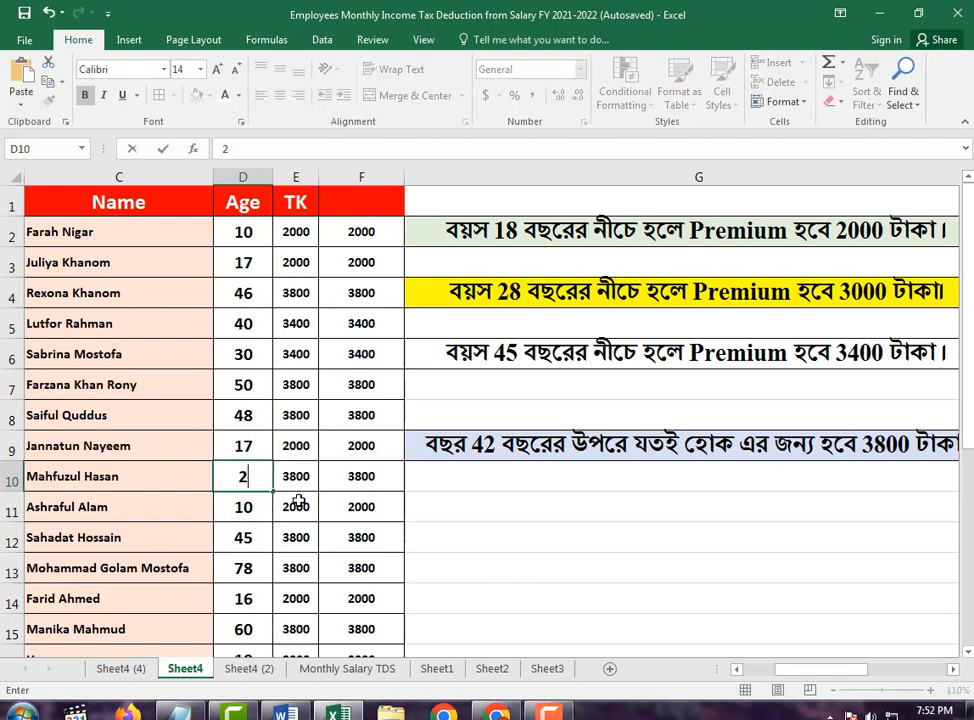
key("Return")
key("Up")
key("Right")
key("Right")
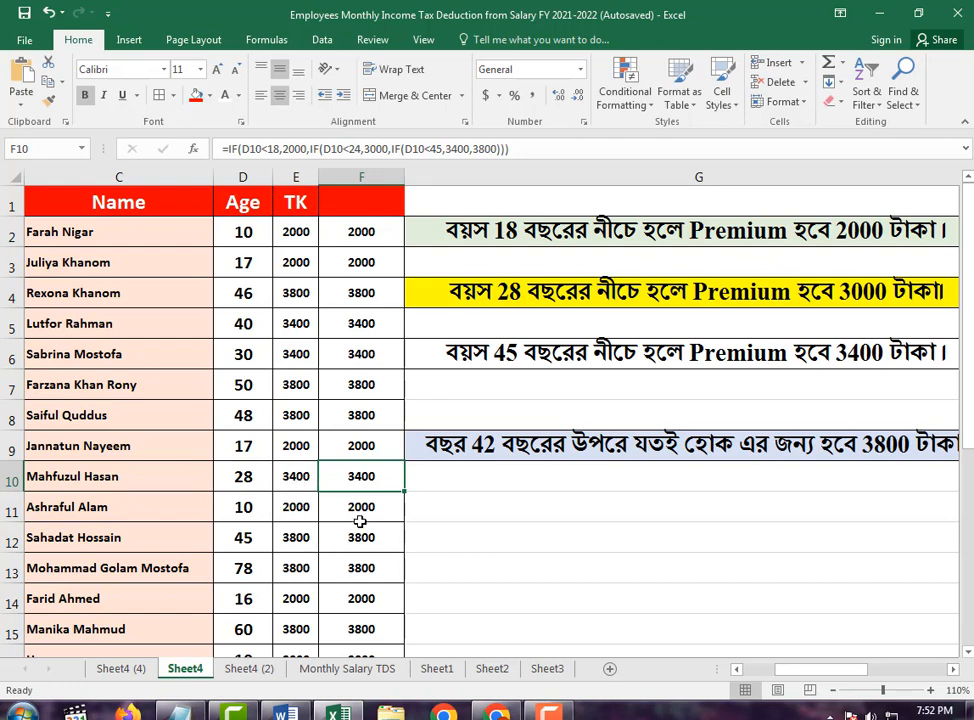
scroll(360, 521, "down", 3)
scroll(361, 520, "up", 3)
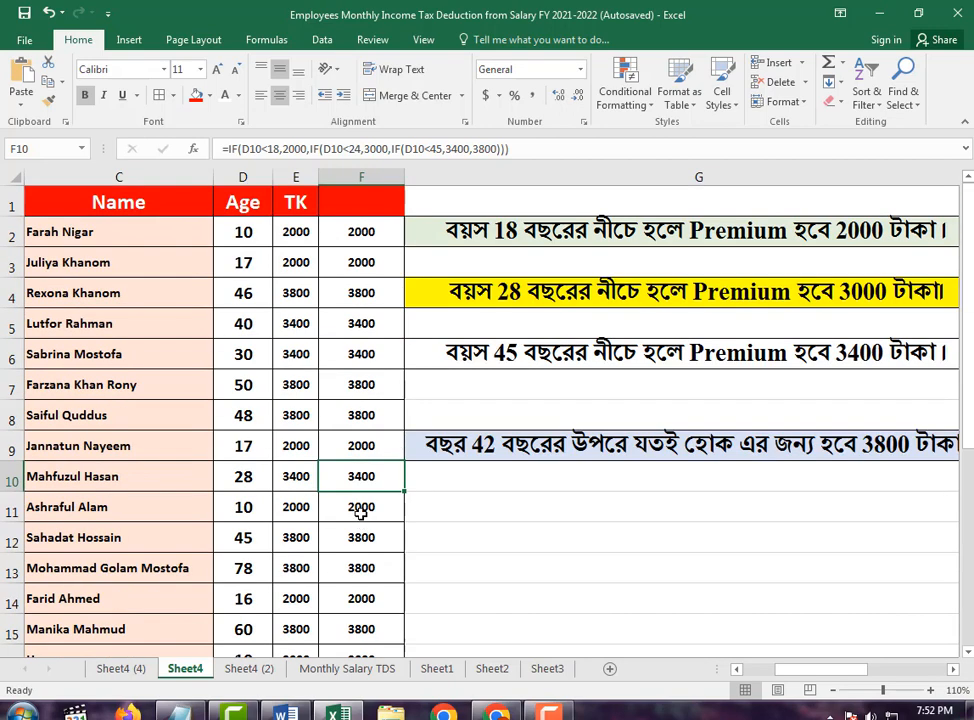